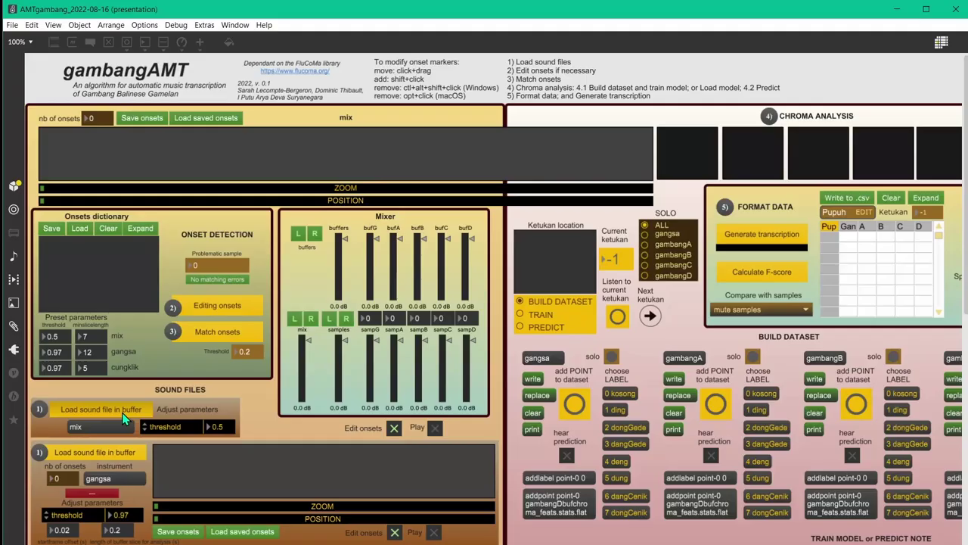
Step: Load semtk2_kilitan2_00-MIXGAMBANG.wav into the mix buffer
click(68, 408)
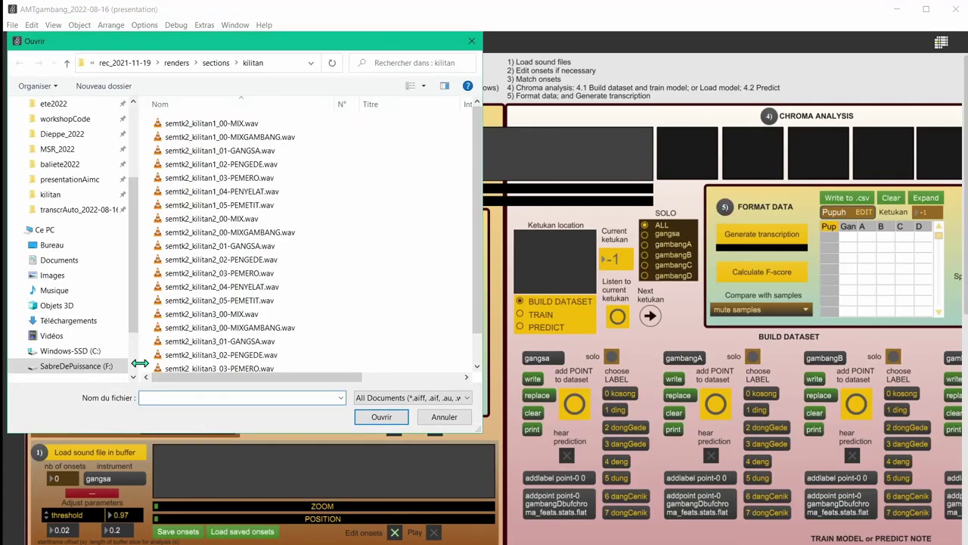
click(242, 232)
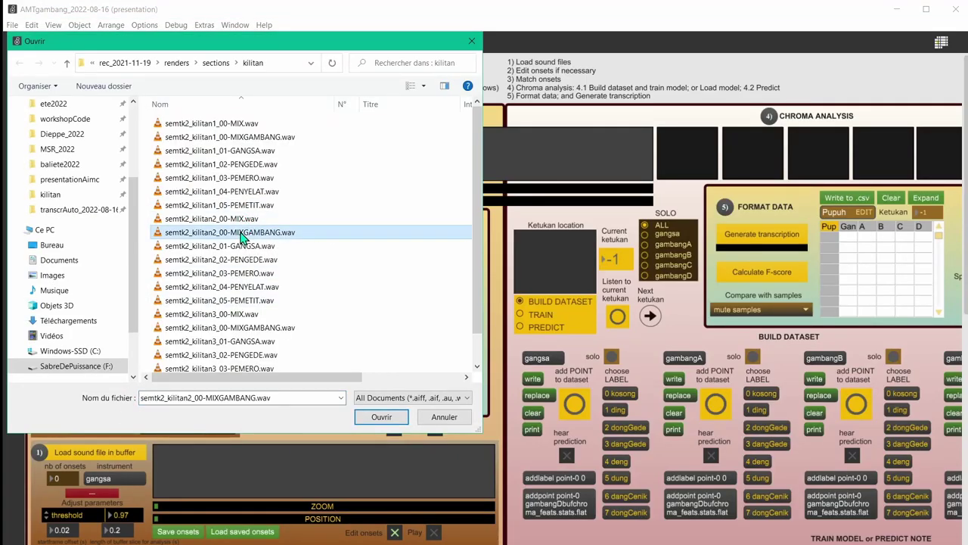
click(381, 416)
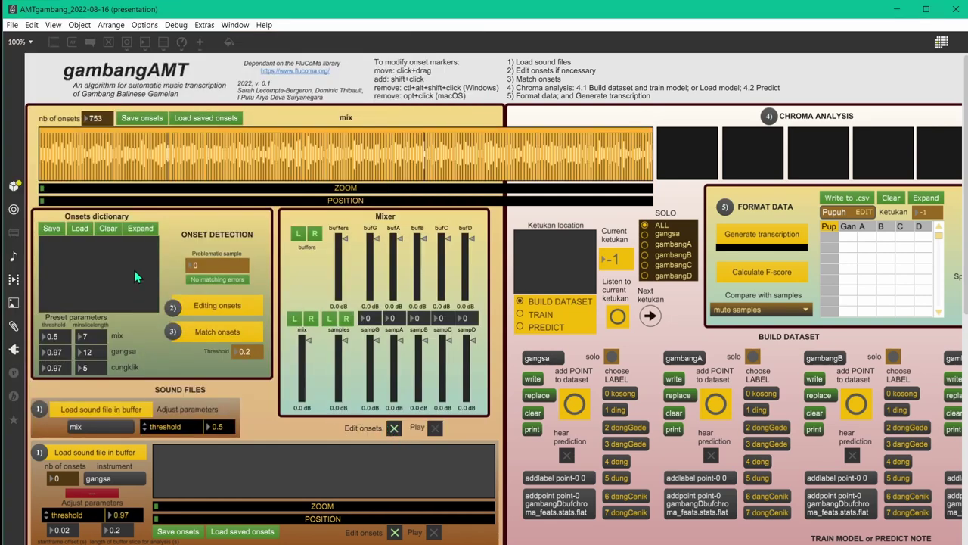
Step: Zoom into the waveform's opening and remove an extra onset, leaving 752
mouse_move(44, 188)
mouse_down()
mouse_move(629, 188)
mouse_move(617, 188)
mouse_up()
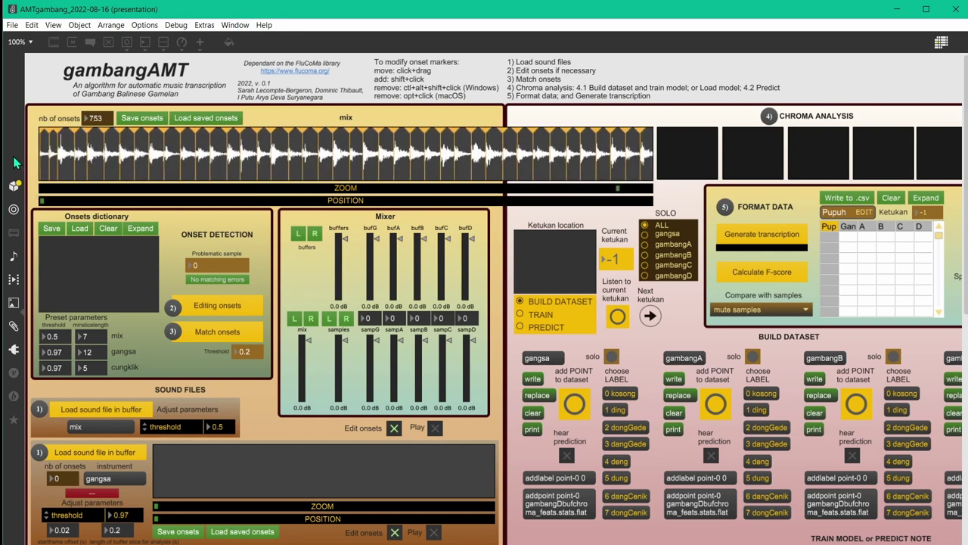
click(91, 136)
click(48, 134)
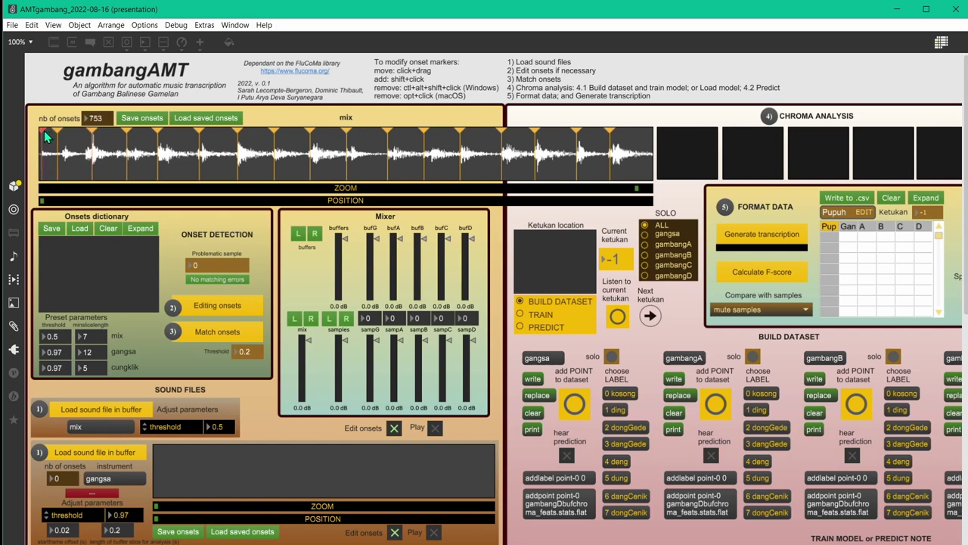
click(44, 134)
Step: Check the loaded instrument buffers and match the mix onsets against each instrument
scroll(86, 154, down, 5)
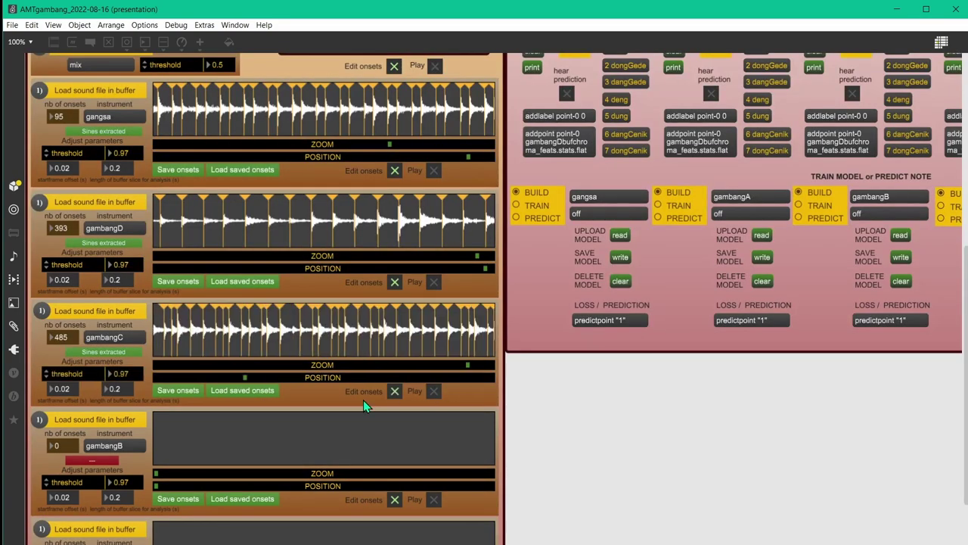
scroll(327, 134, down, 1)
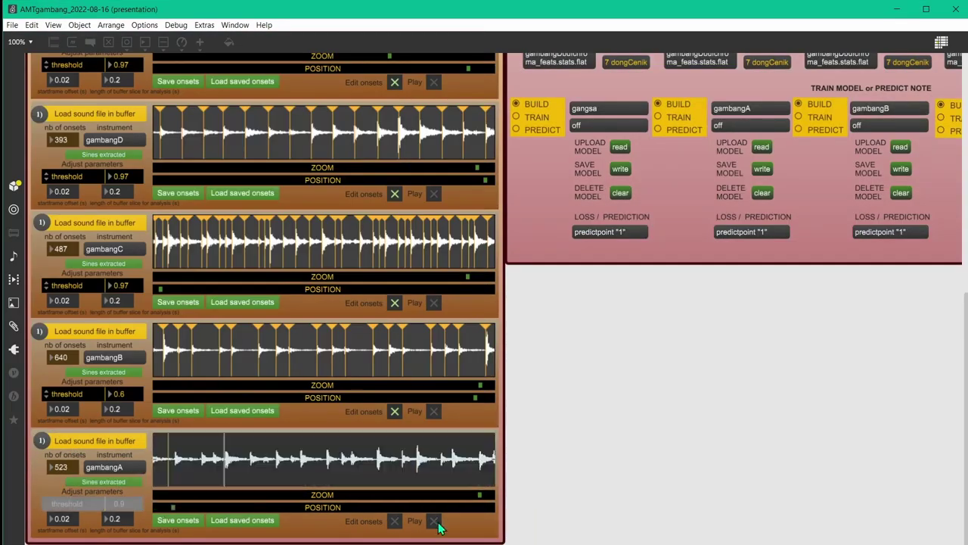
scroll(326, 133, up, 5)
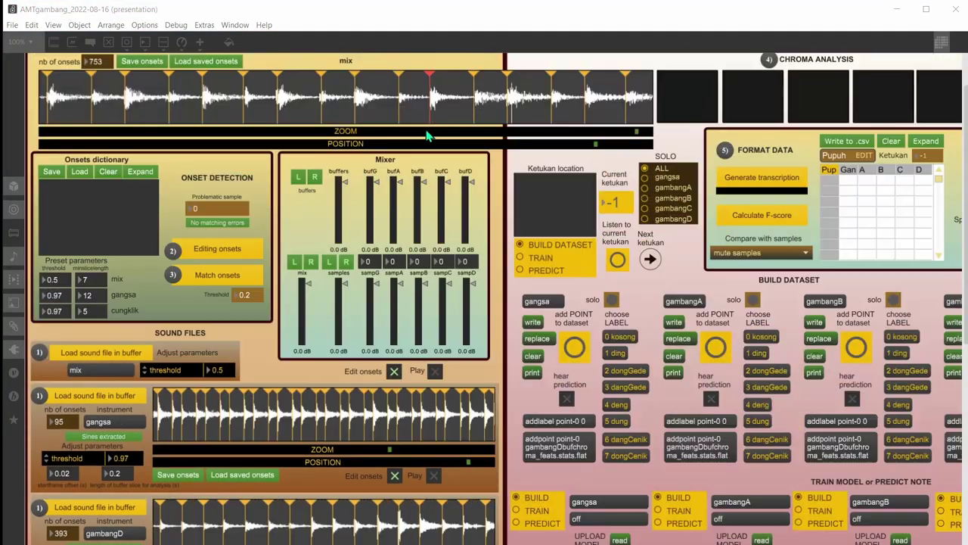
click(210, 281)
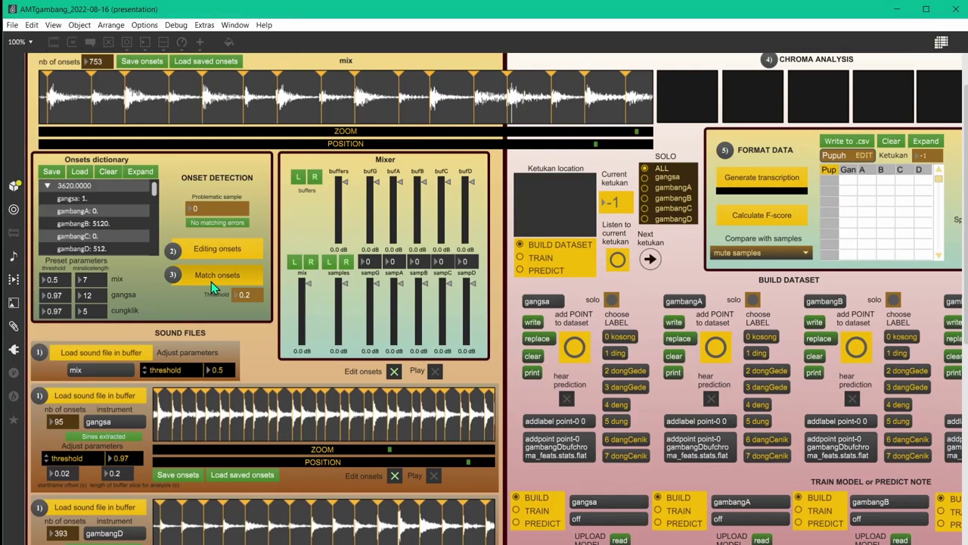
Step: Expand the onsets dictionary and scroll through matched times for gangsa and gambangA–D
click(140, 172)
drag(154, 190, 152, 215)
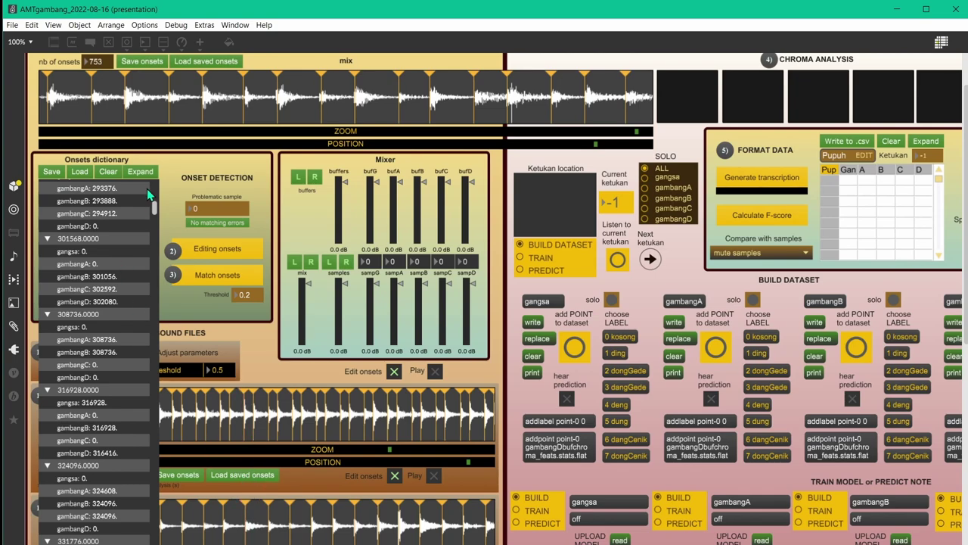
drag(152, 207, 157, 530)
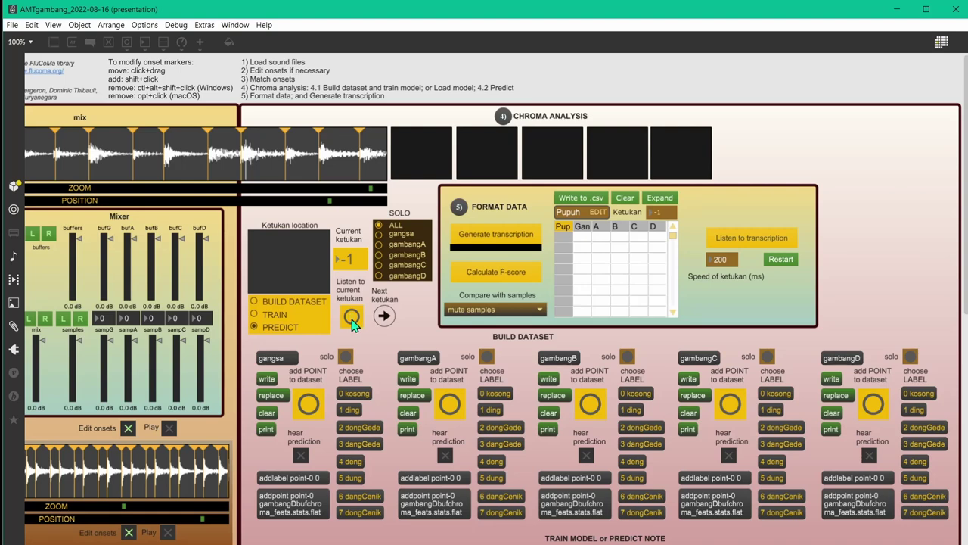
Step: Move to the first matched ketukan, listen to it, then advance through ketukan 2 and 3
click(383, 318)
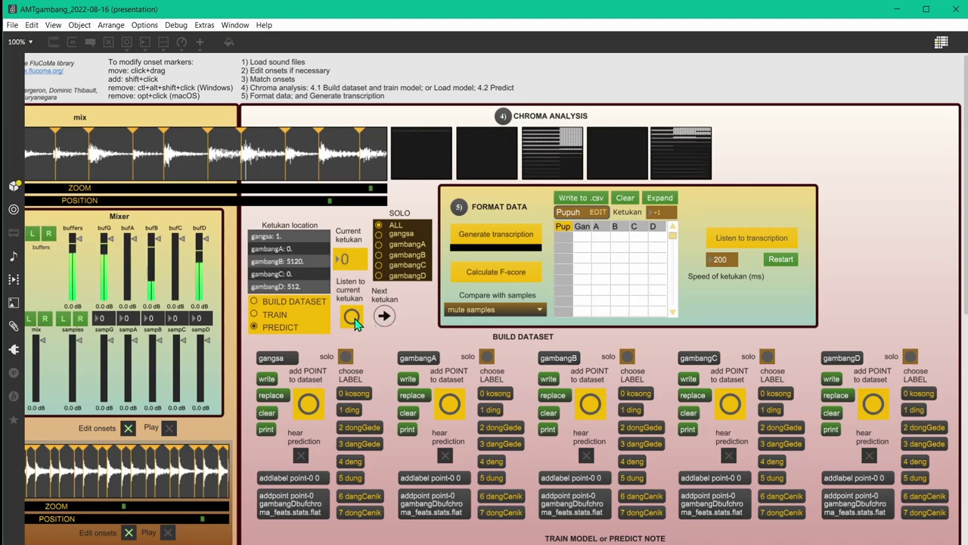
click(354, 322)
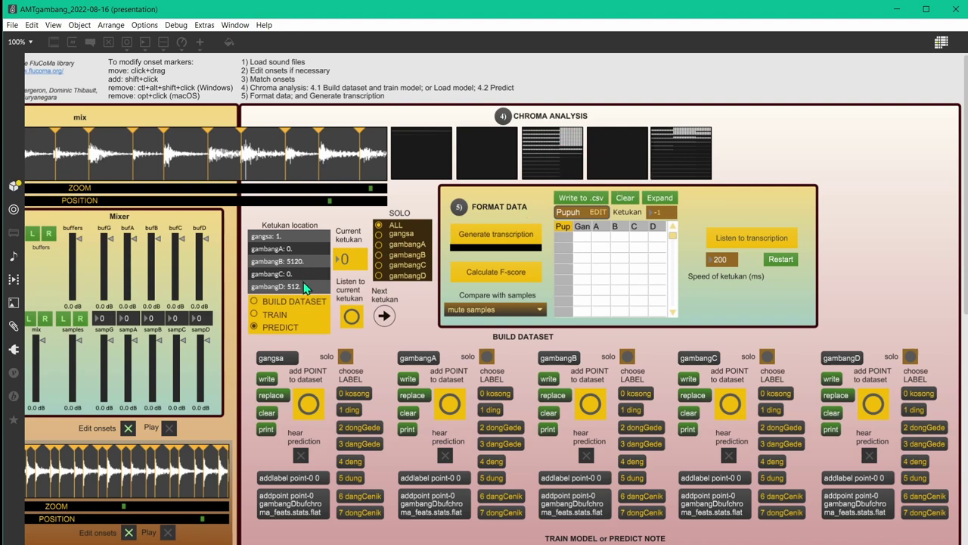
click(382, 318)
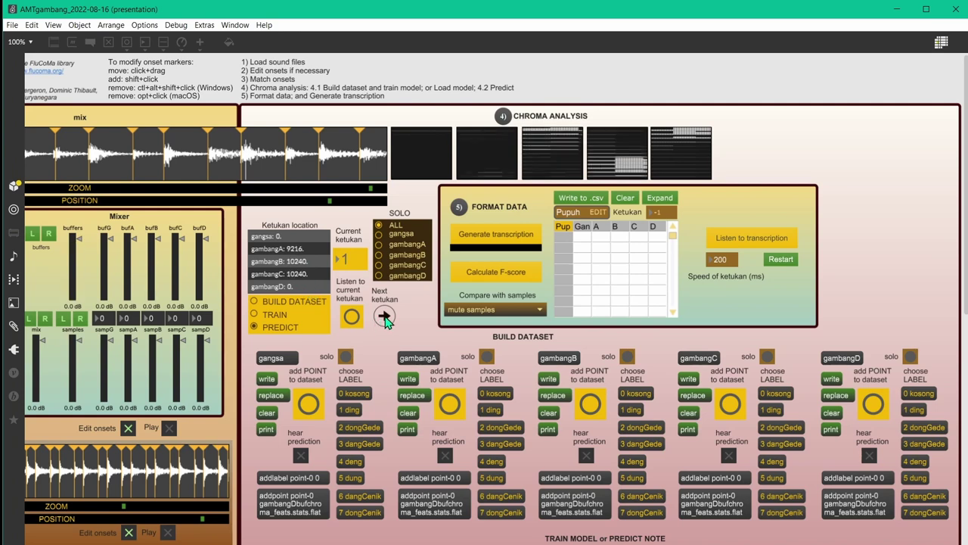
click(384, 317)
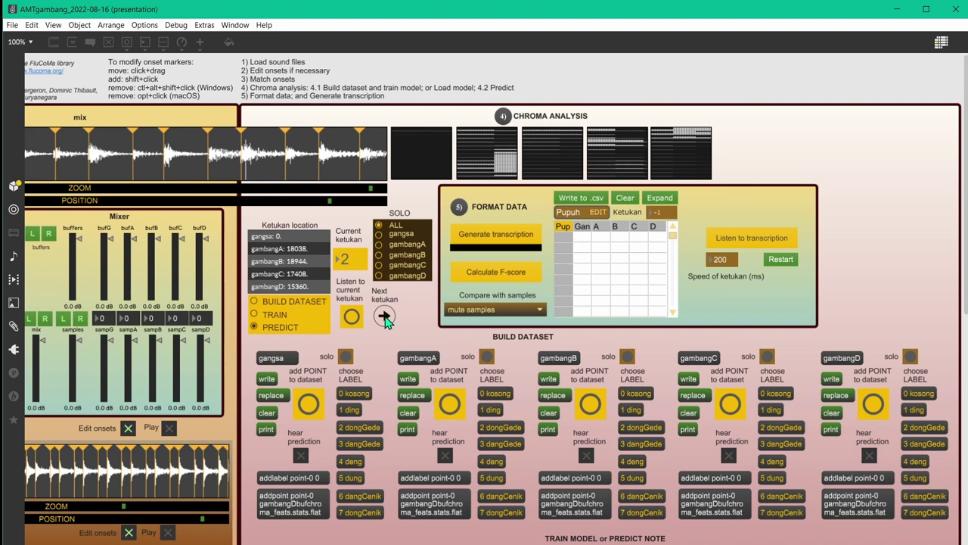
click(385, 318)
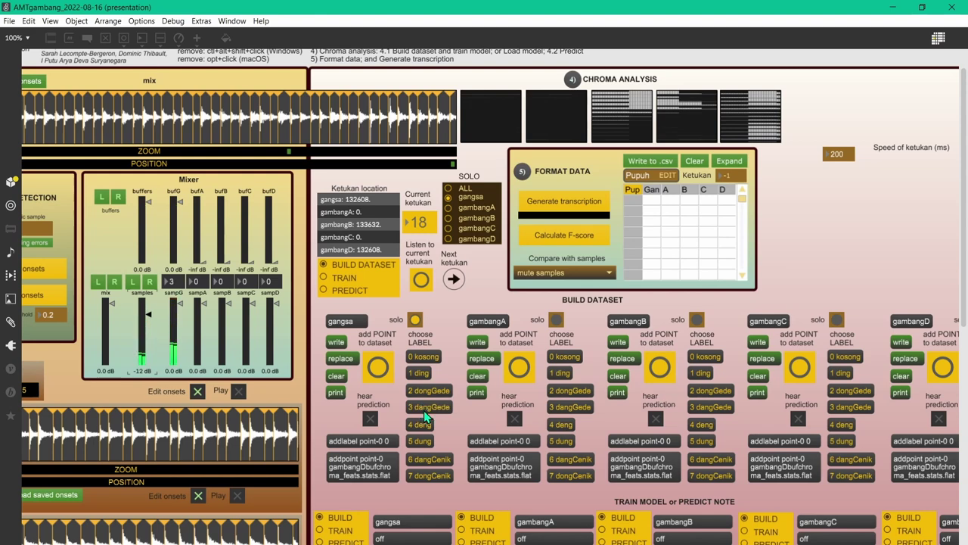
Step: Add the current gangsa beat to the dataset labelled 3 dangGede, then advance four ketukan
click(421, 408)
click(378, 368)
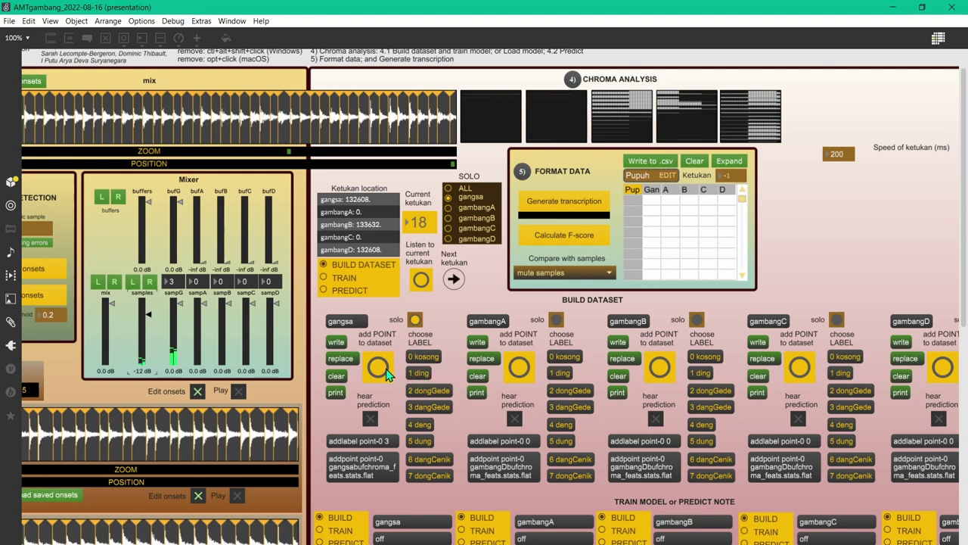
click(383, 370)
click(453, 280)
click(453, 279)
click(453, 279)
click(453, 279)
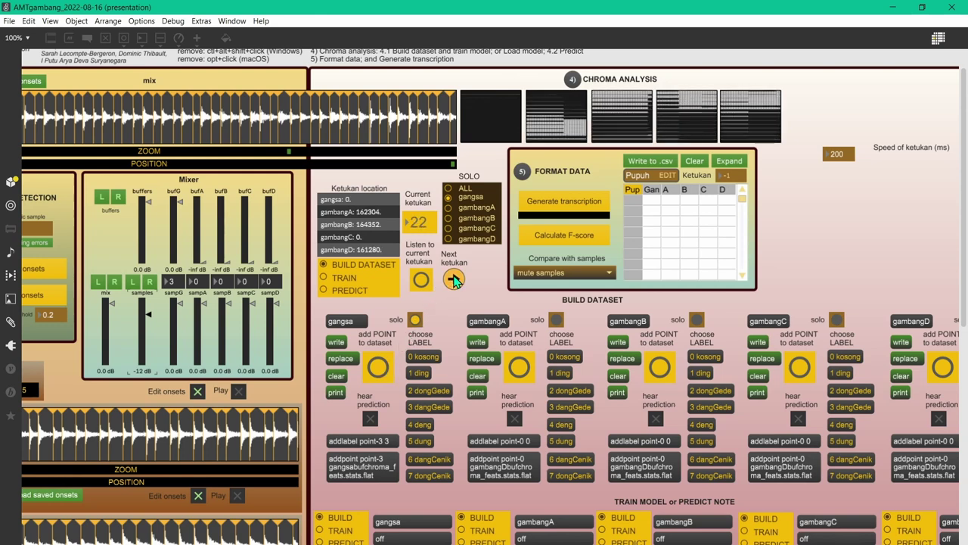
click(453, 280)
click(453, 280)
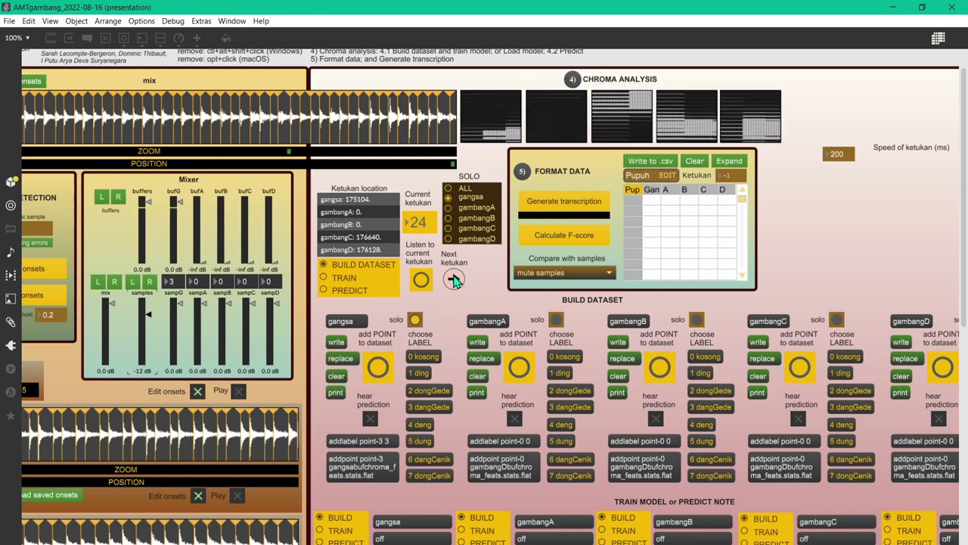
Step: Add the next gangsa beat as a ding point, then advance seven ketukan
click(418, 373)
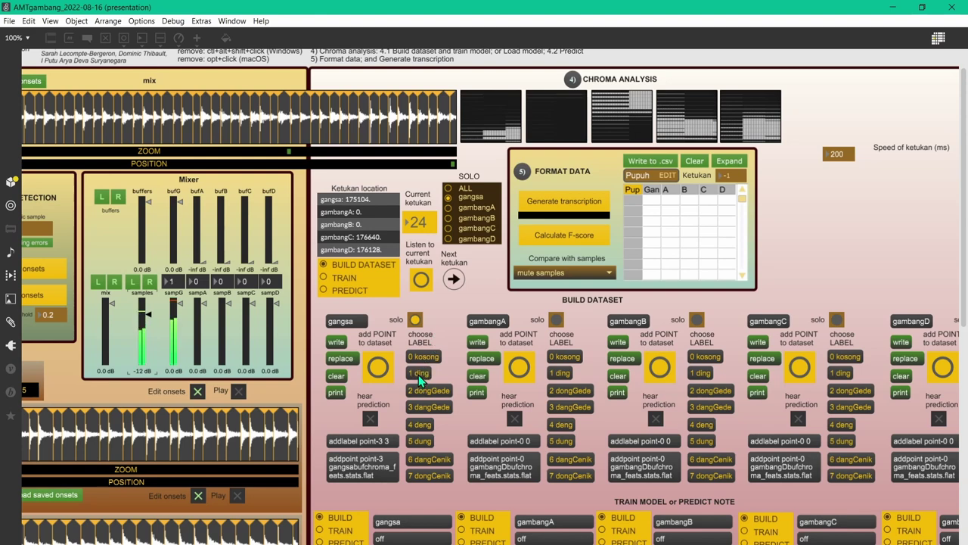
click(386, 369)
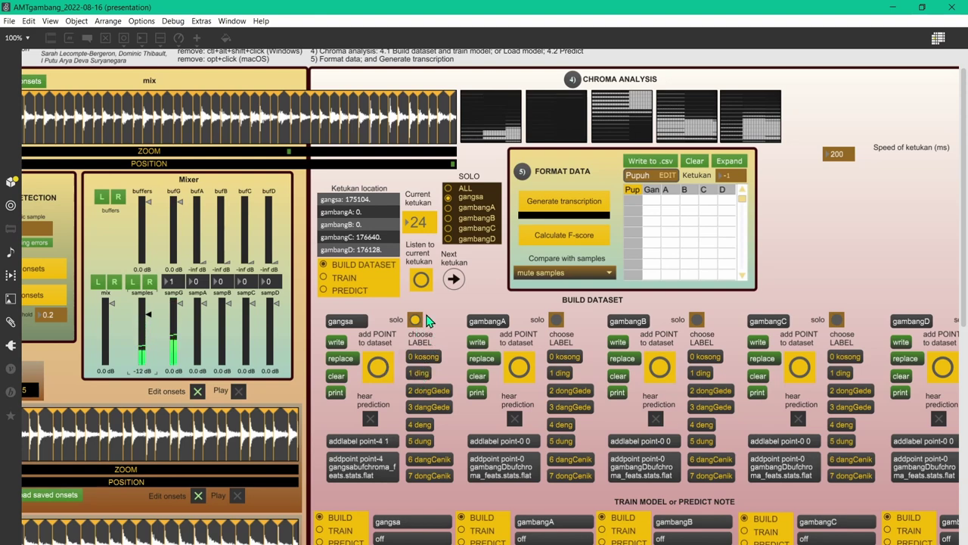
click(453, 280)
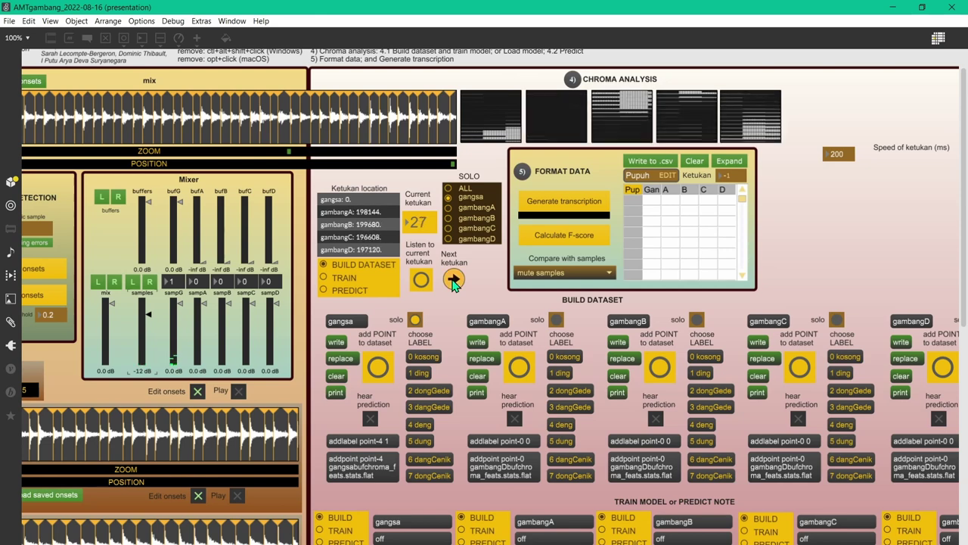
click(453, 280)
click(453, 279)
click(453, 280)
click(453, 280)
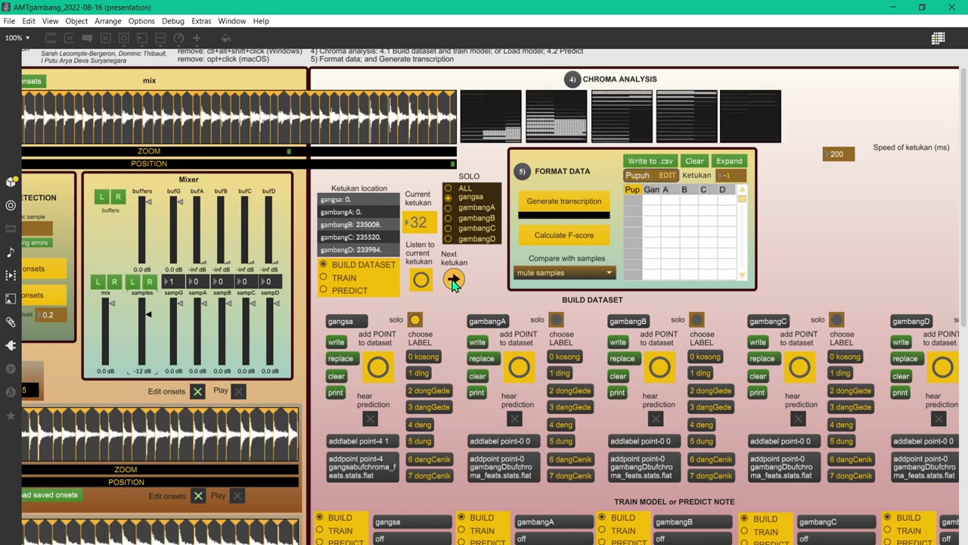
click(453, 280)
click(453, 280)
click(453, 280)
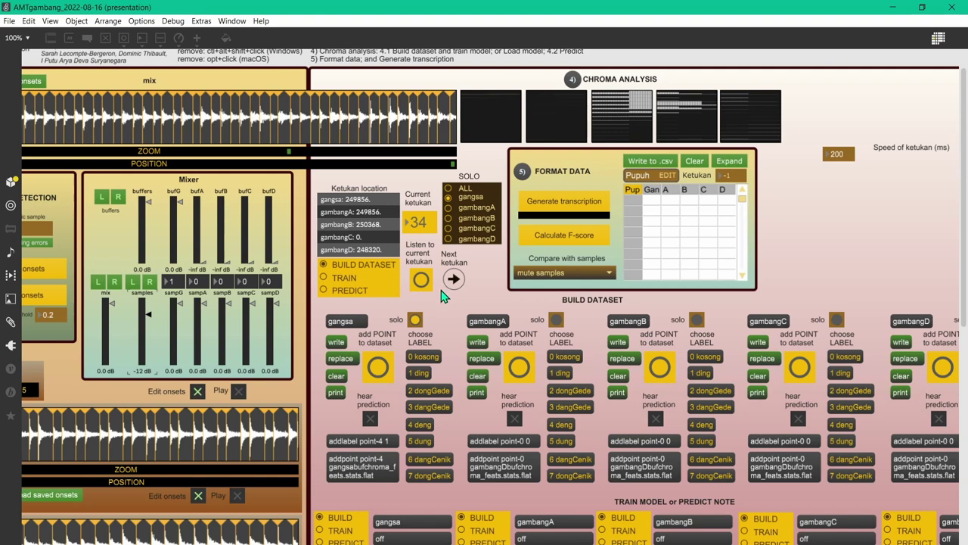
Step: Add a dangGede gangsa point and advance four more ketukan toward ketukan 216
click(429, 408)
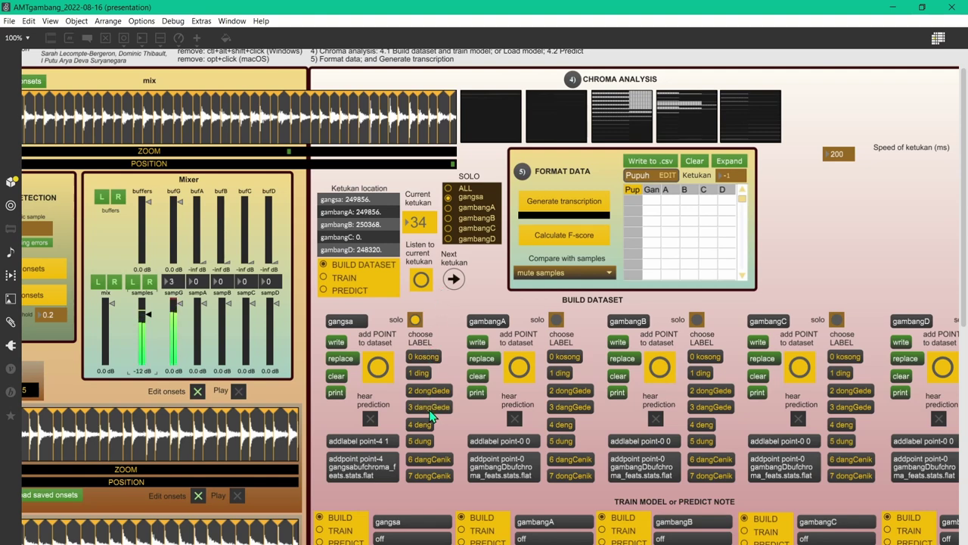
click(377, 371)
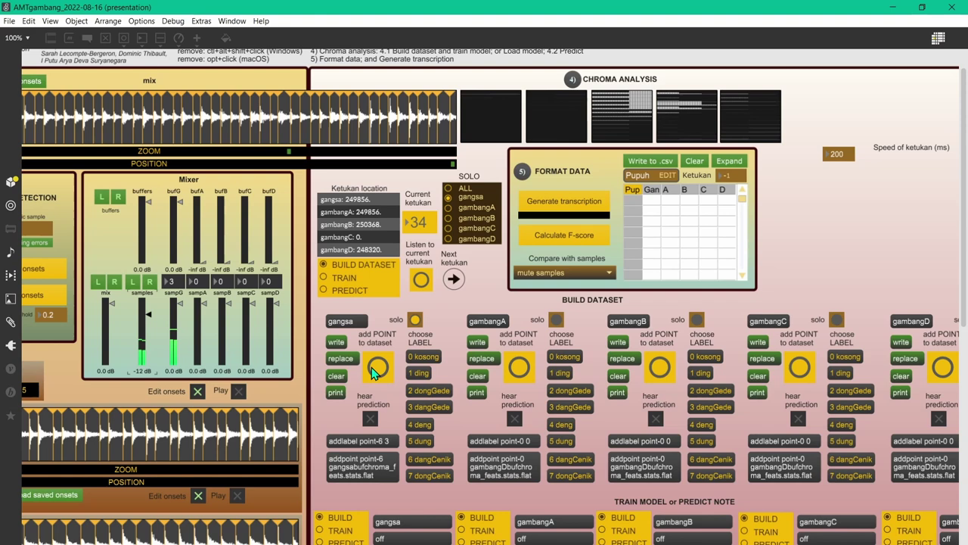
click(452, 280)
click(452, 280)
click(453, 280)
click(452, 280)
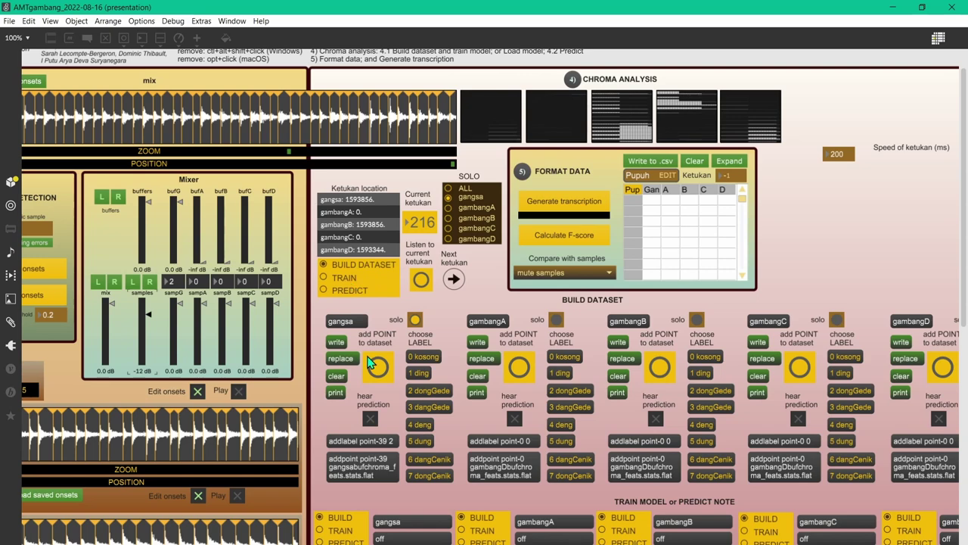
Step: Train the gangsa model until its fit loss drops to 0.000301, then stop
scroll(369, 363, down, 3)
scroll(369, 363, down, 2)
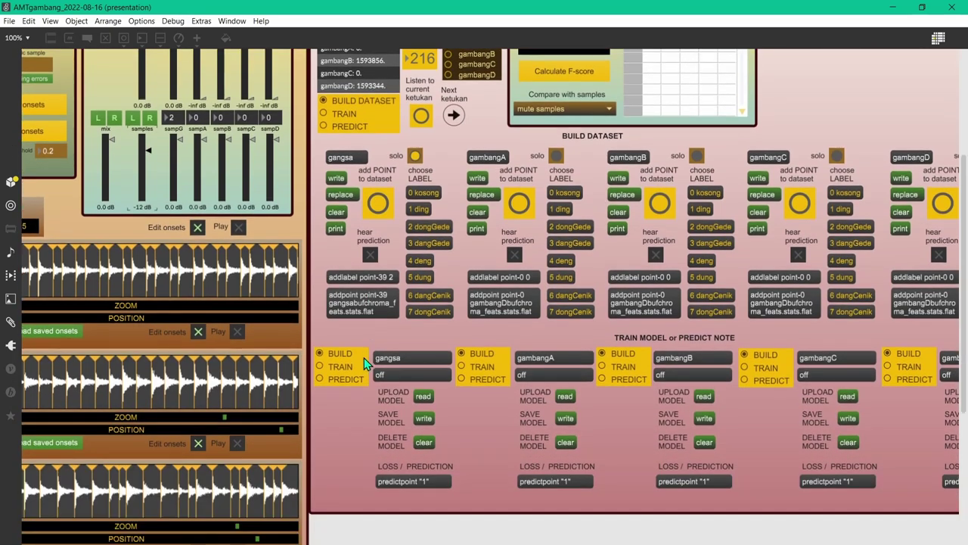
click(319, 367)
click(320, 354)
Step: Switch to PREDICT mode, set the current ketukan to 40, and show the Max console
scroll(518, 410, up, 5)
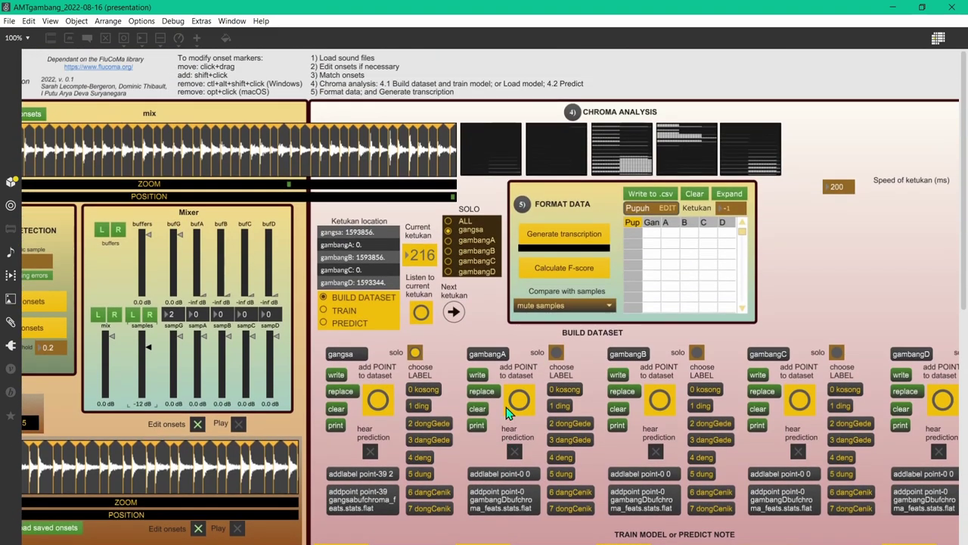
click(354, 323)
click(421, 255)
text(40)
key(Return)
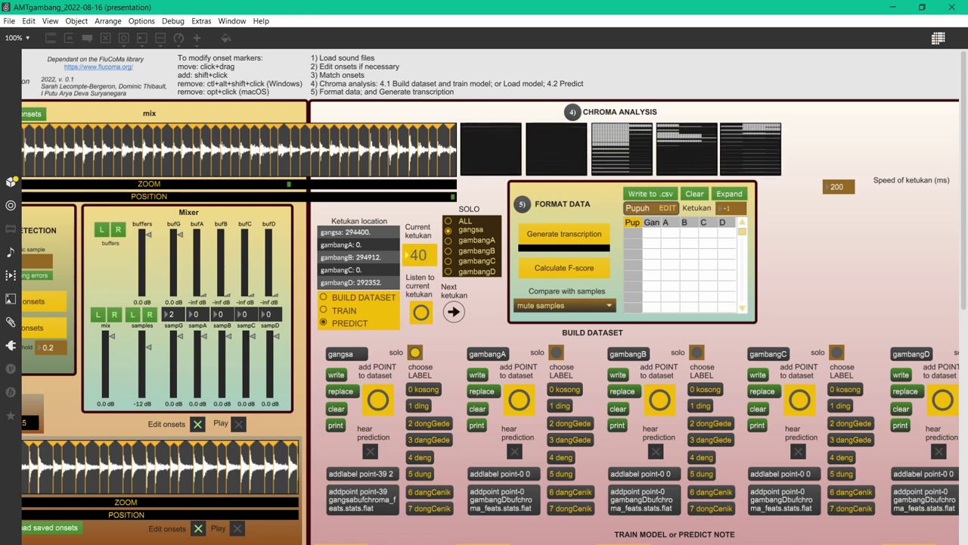
key(ctrl+m)
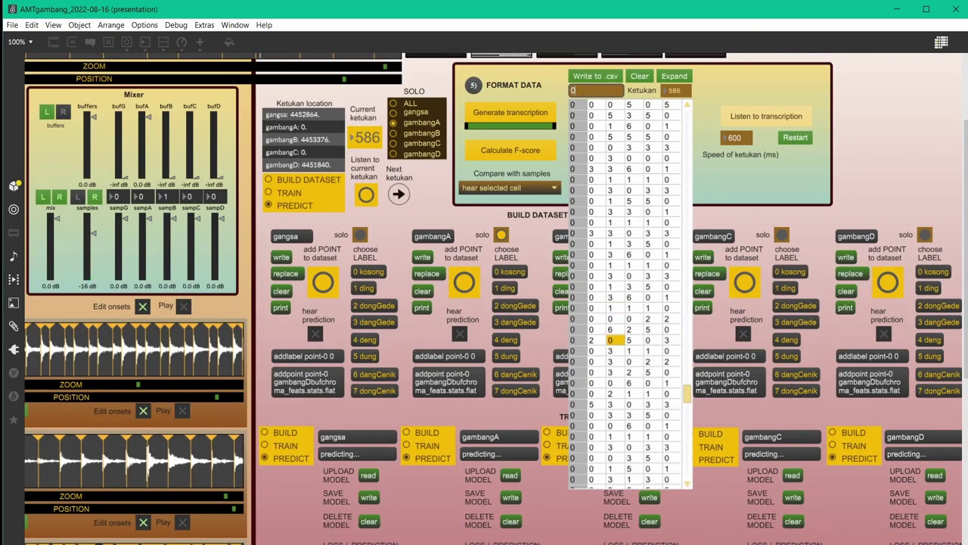
Step: Play back the predicted transcription and correct one table cell from 6 to 2
click(796, 118)
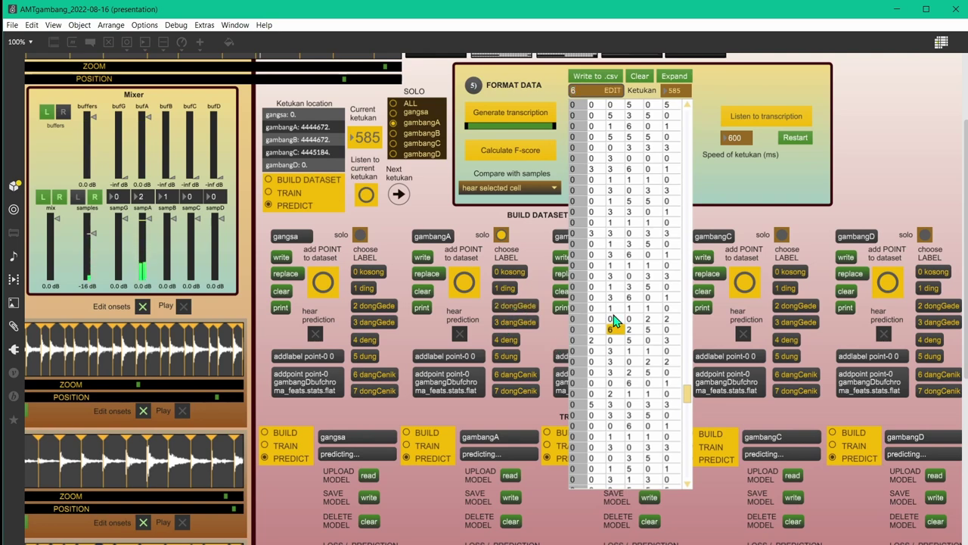
text(2)
key(Return)
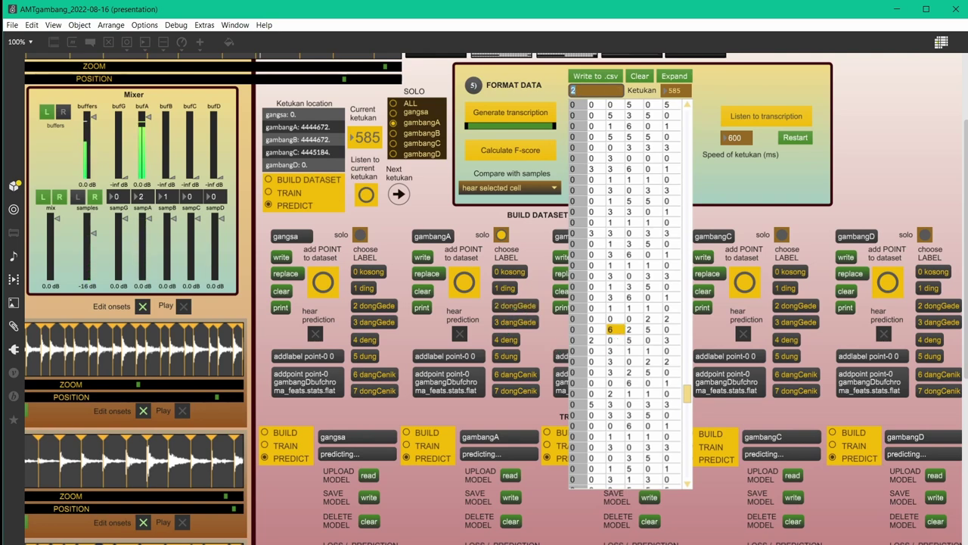